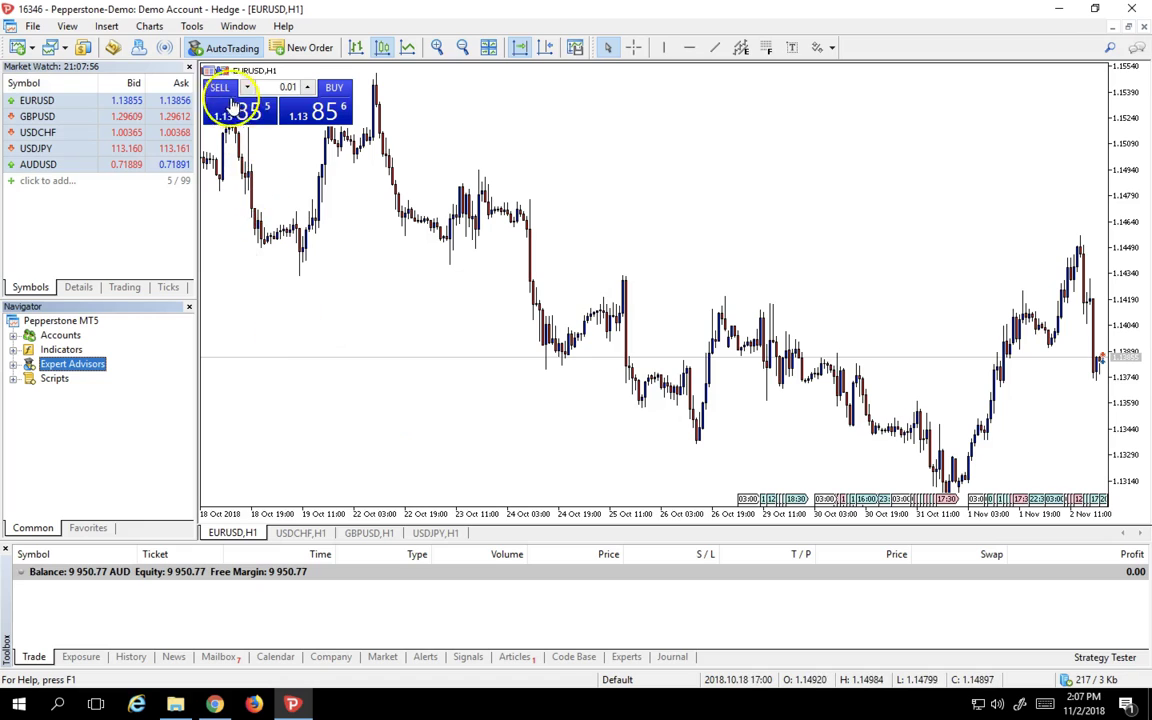
Step: Switch AutoTrading on so expert advisors can trade on the EURUSD H1 chart
left_click(212, 48)
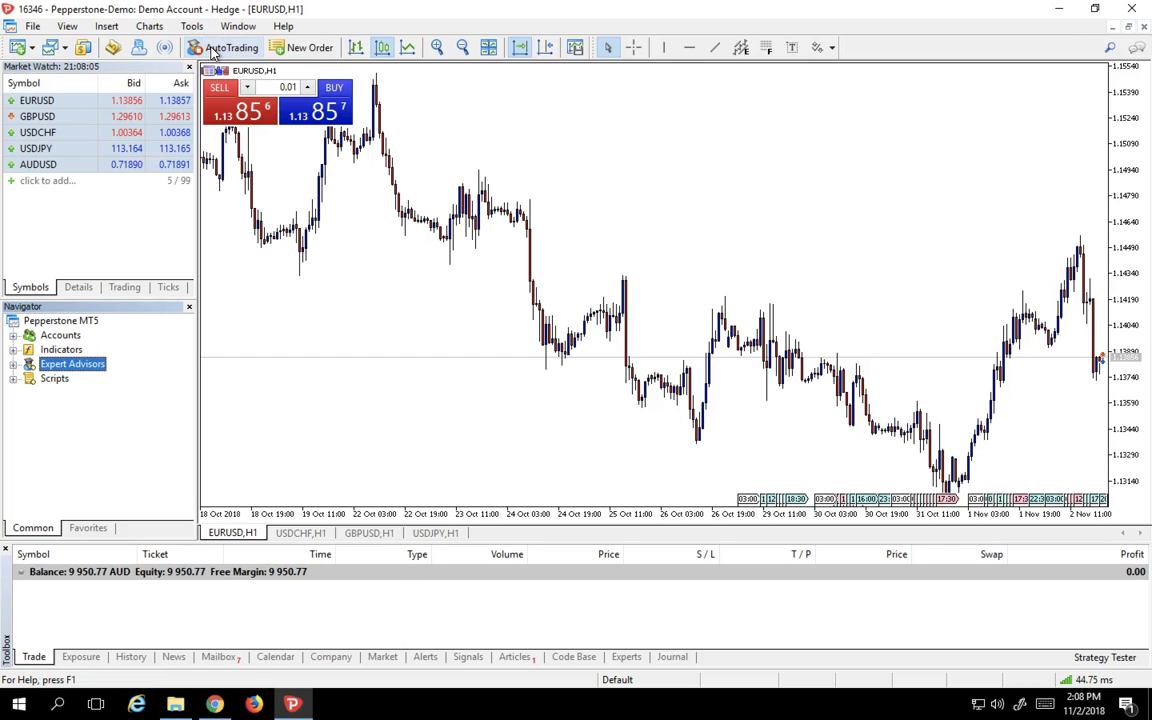
left_click(195, 48)
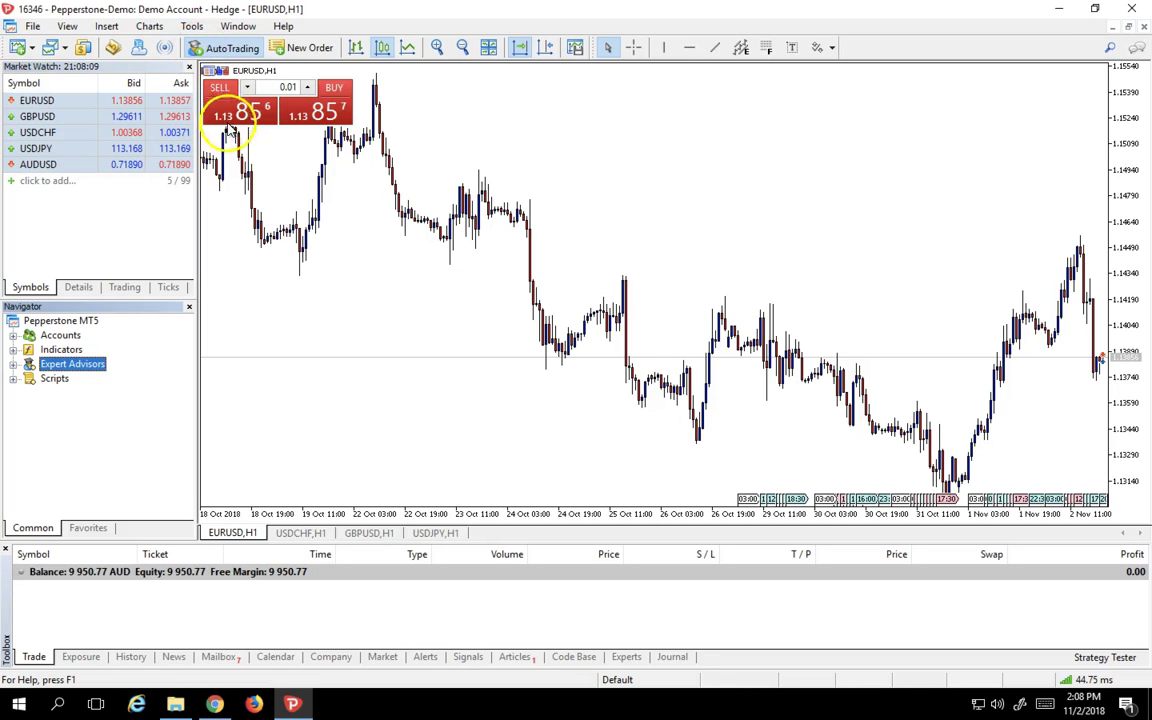
left_click(243, 168)
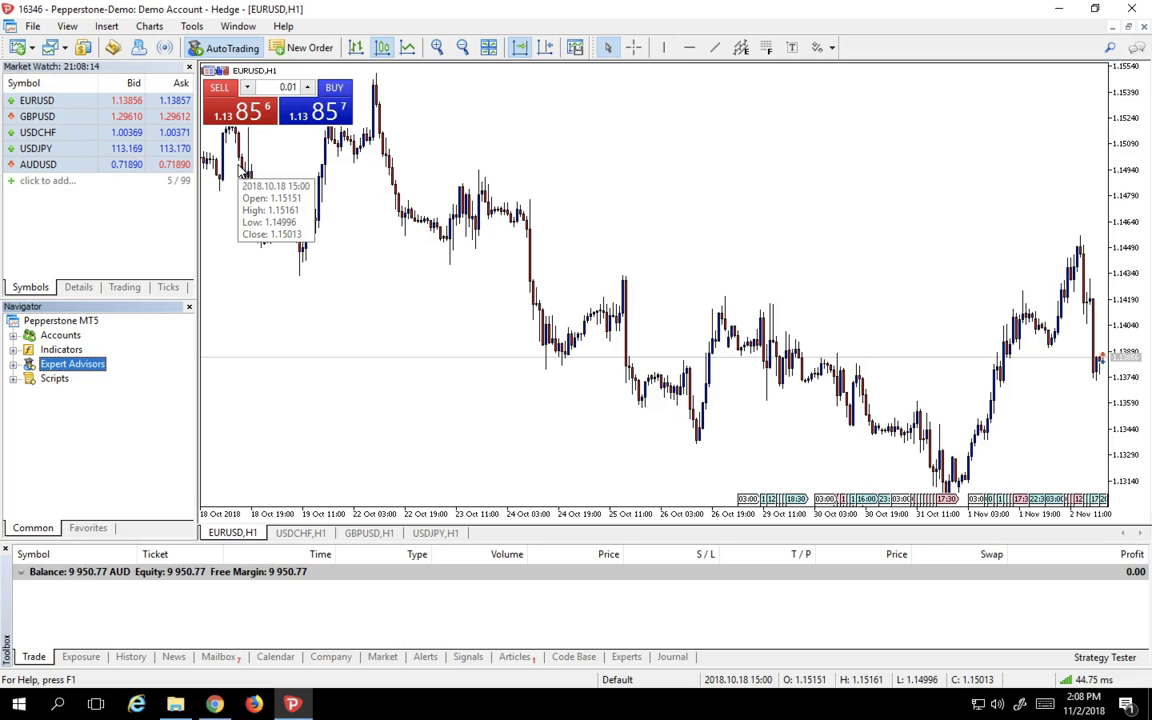
Step: Select the Auto_SLTP MQL5 program on the Desktop in File Explorer, then return to MetaTrader 5
left_click(176, 704)
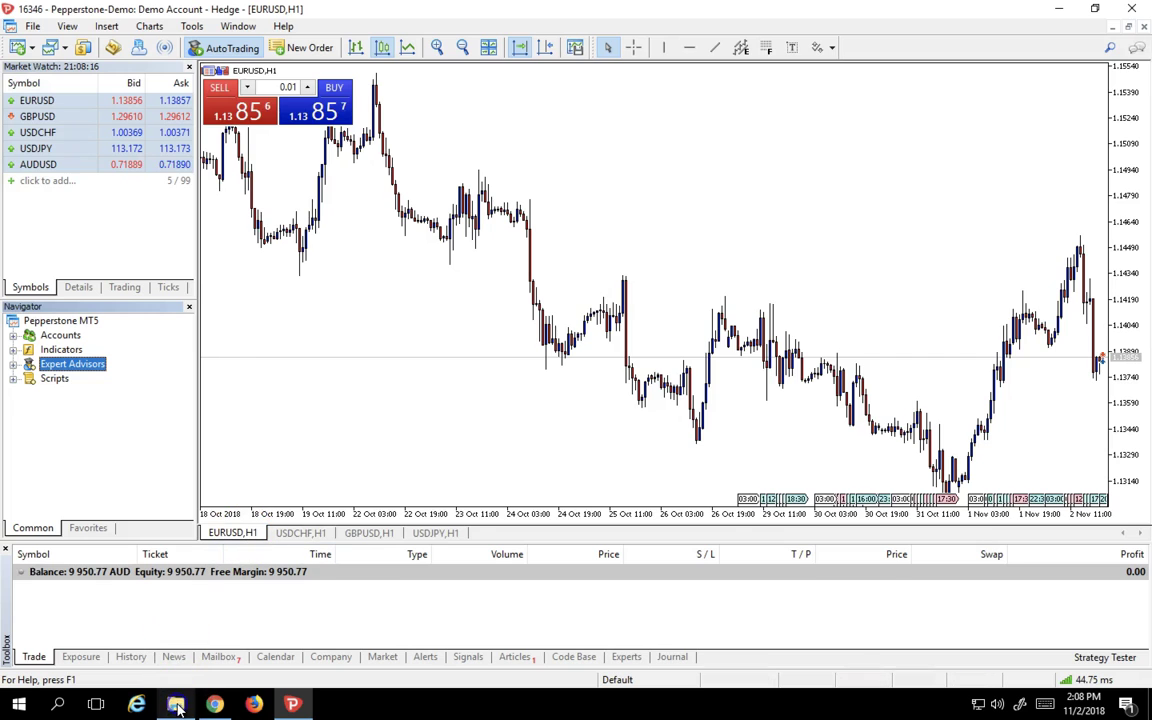
left_click(350, 280)
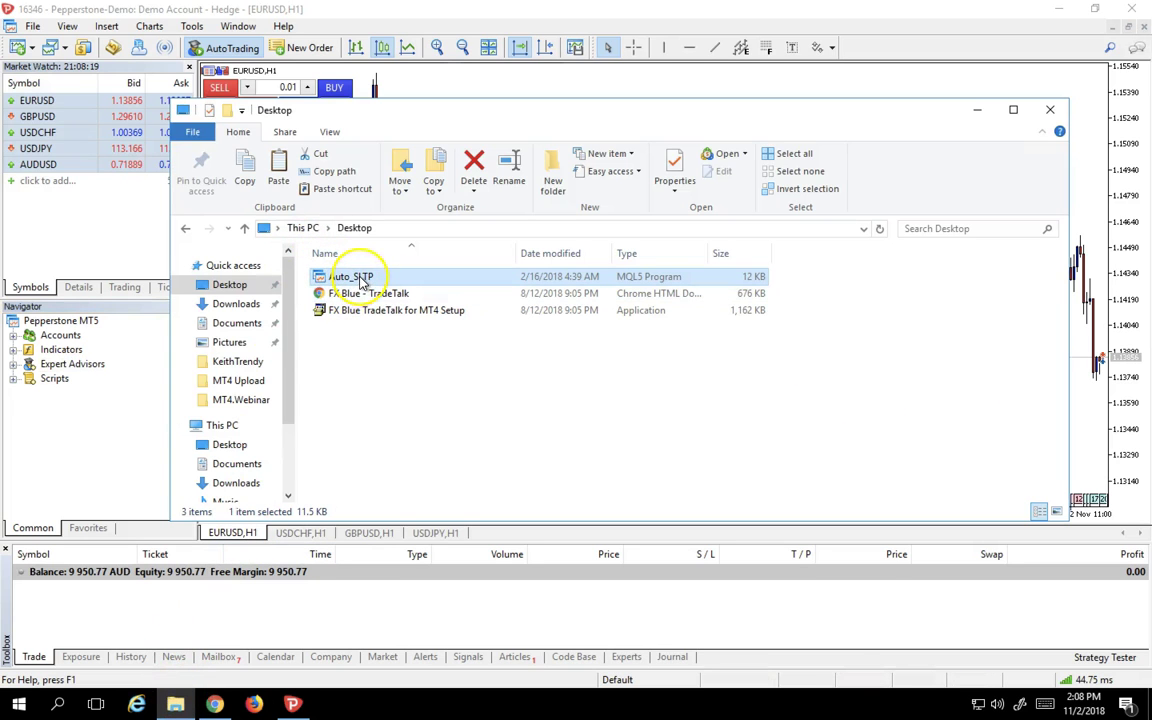
left_click(361, 279)
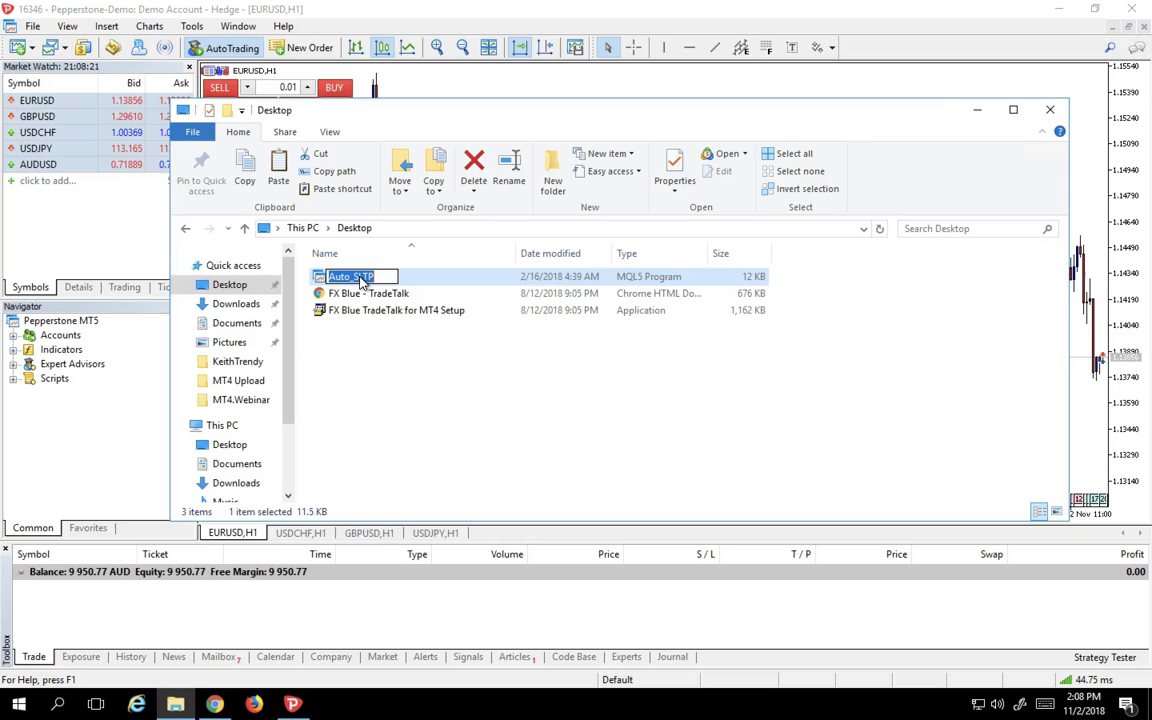
left_click(406, 372)
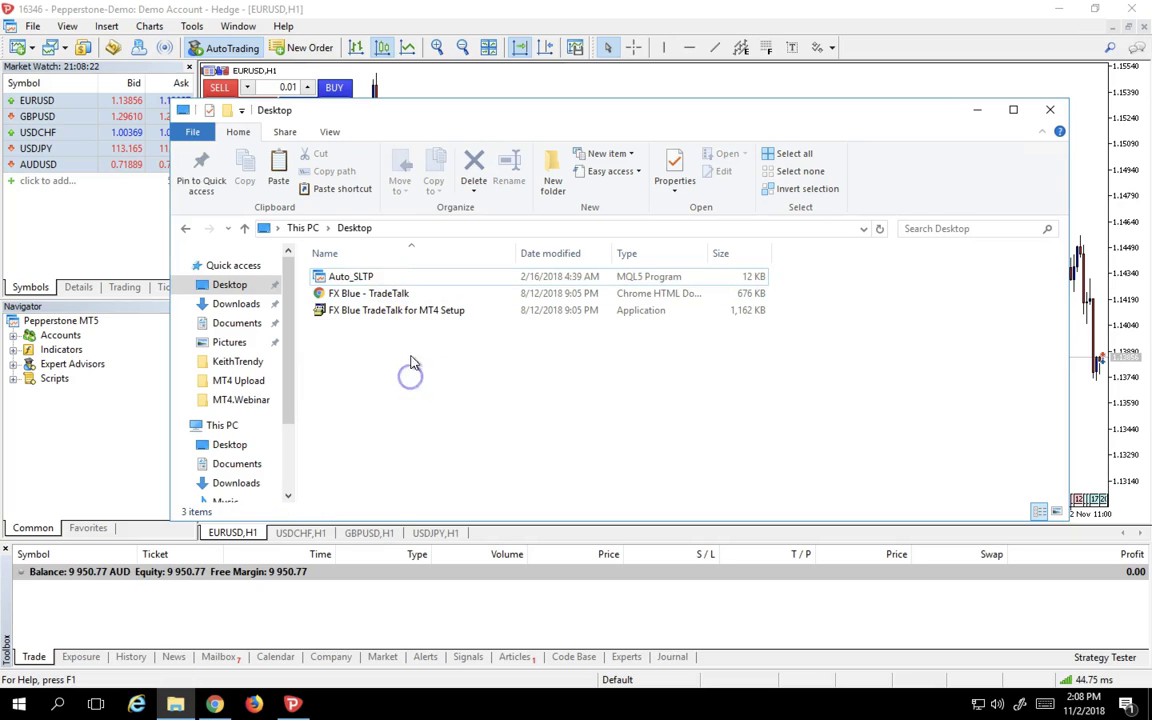
left_click(389, 279)
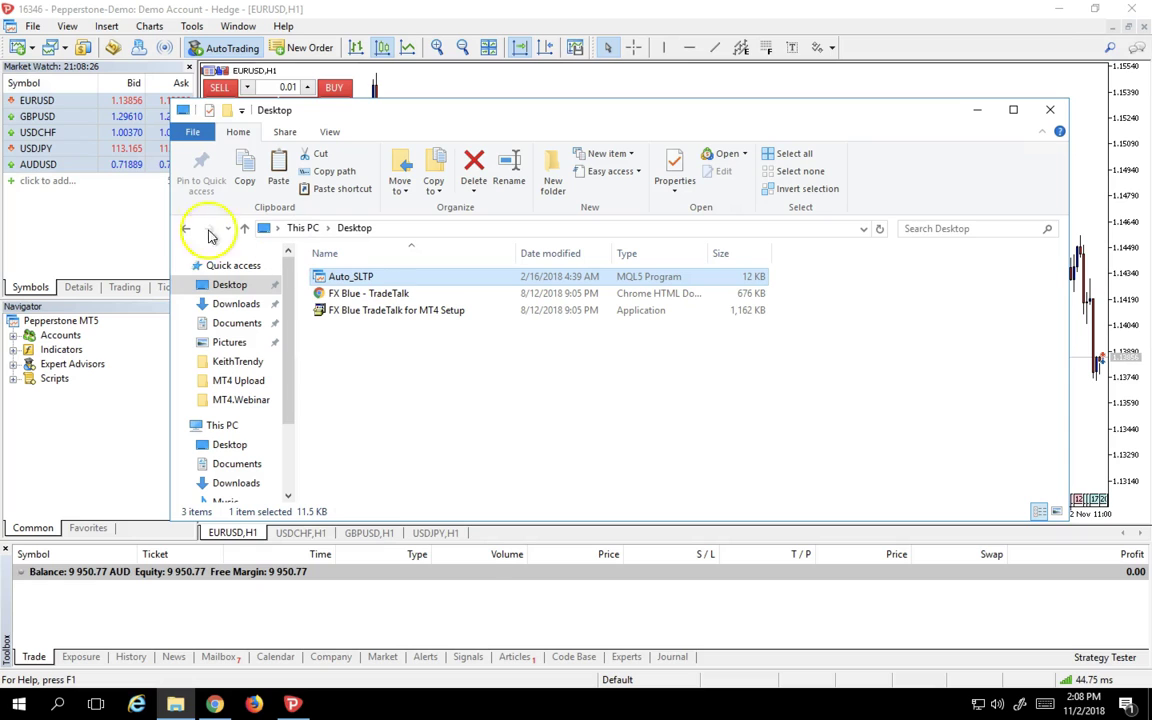
left_click(125, 212)
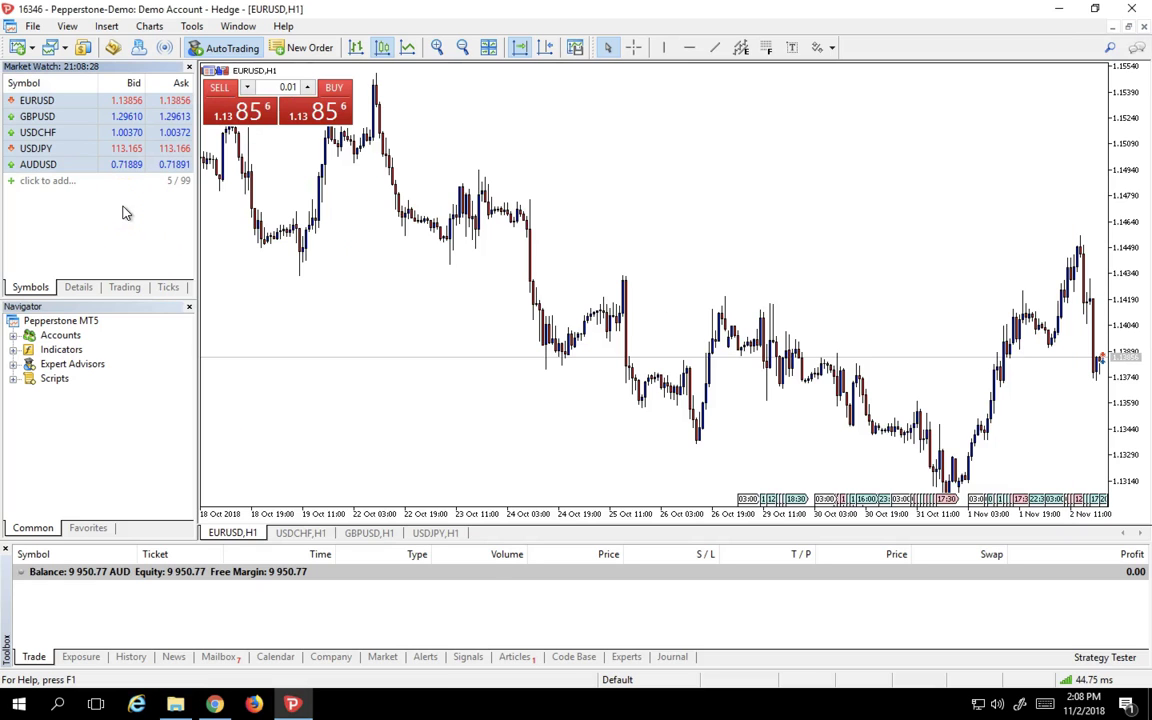
Step: Open the MetaTrader 5 data folder through File > Open Data Folder
left_click(32, 30)
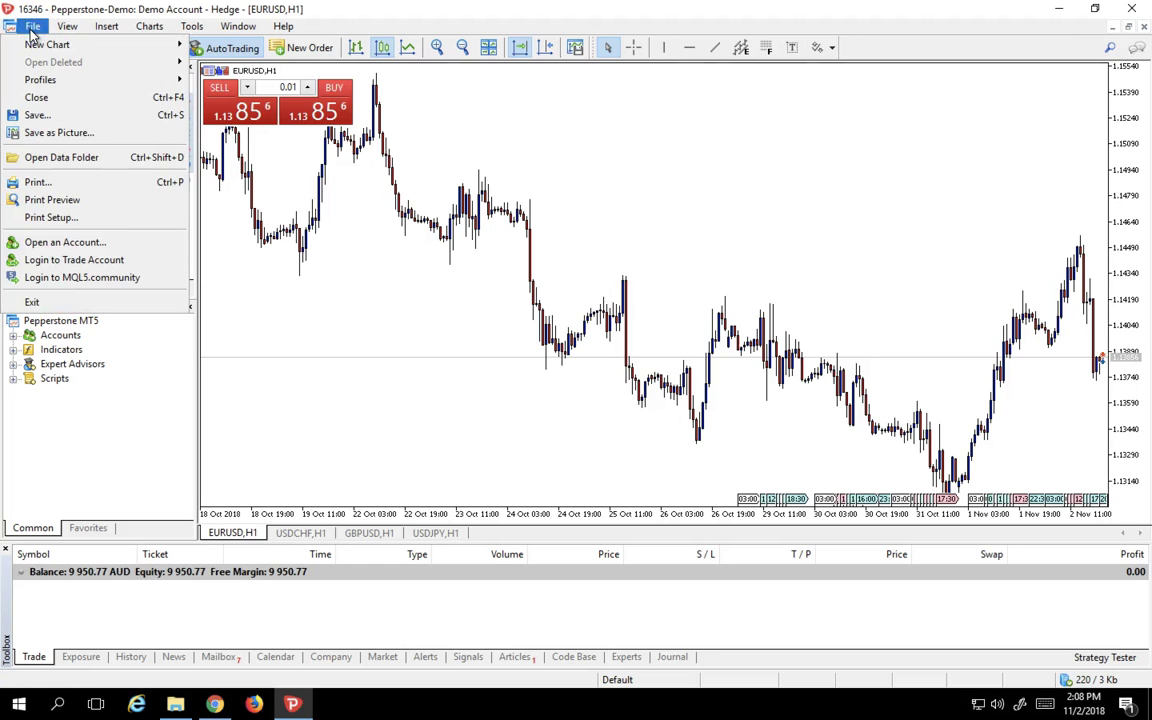
left_click(85, 161)
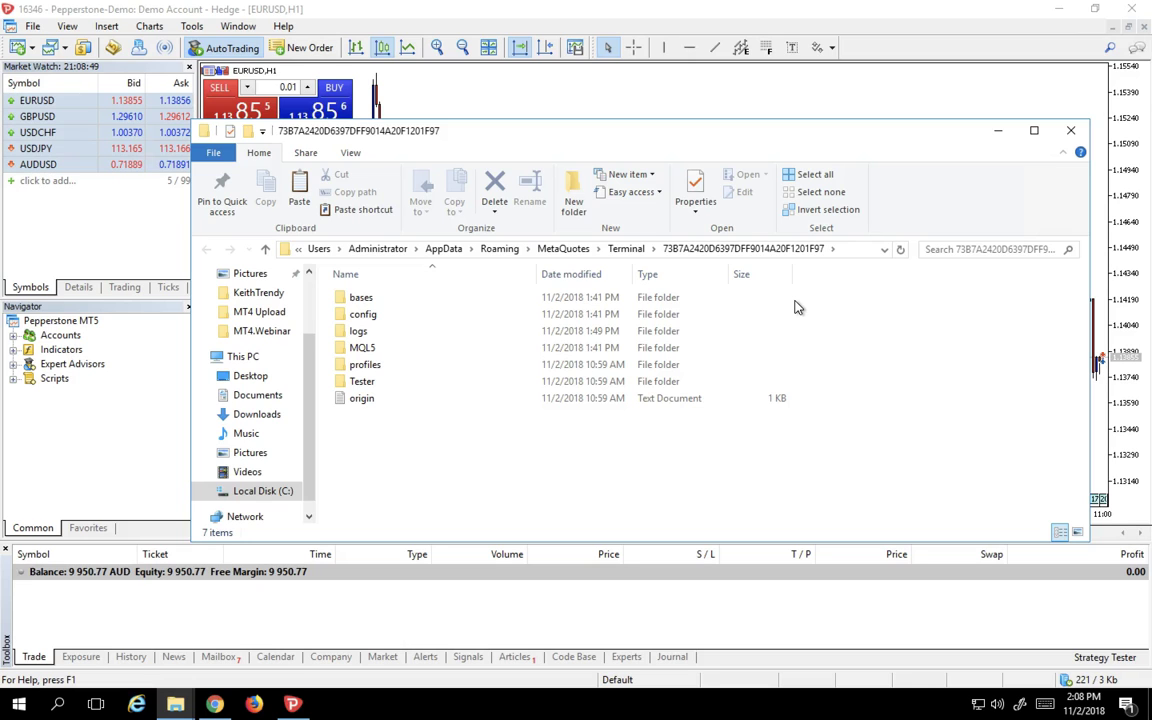
Step: Paste Auto_SLTP into the data folder's MQL5\Experts\Advisors and close the Explorer window
double_click(364, 348)
left_click(366, 302)
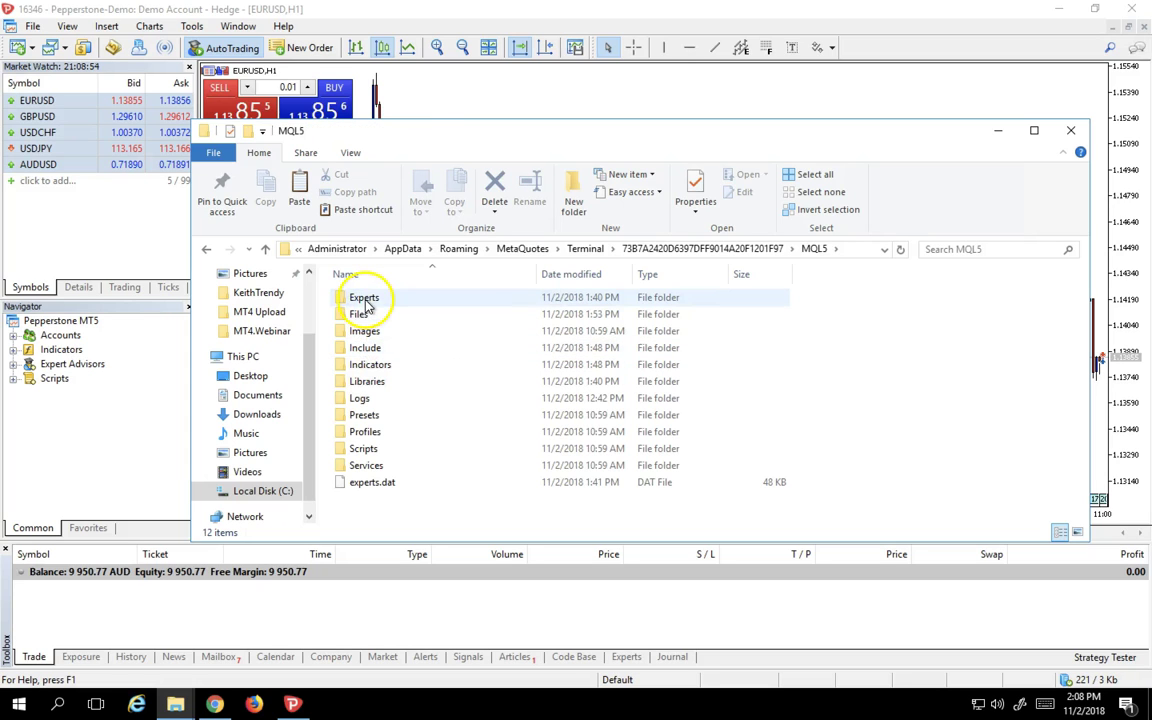
double_click(366, 302)
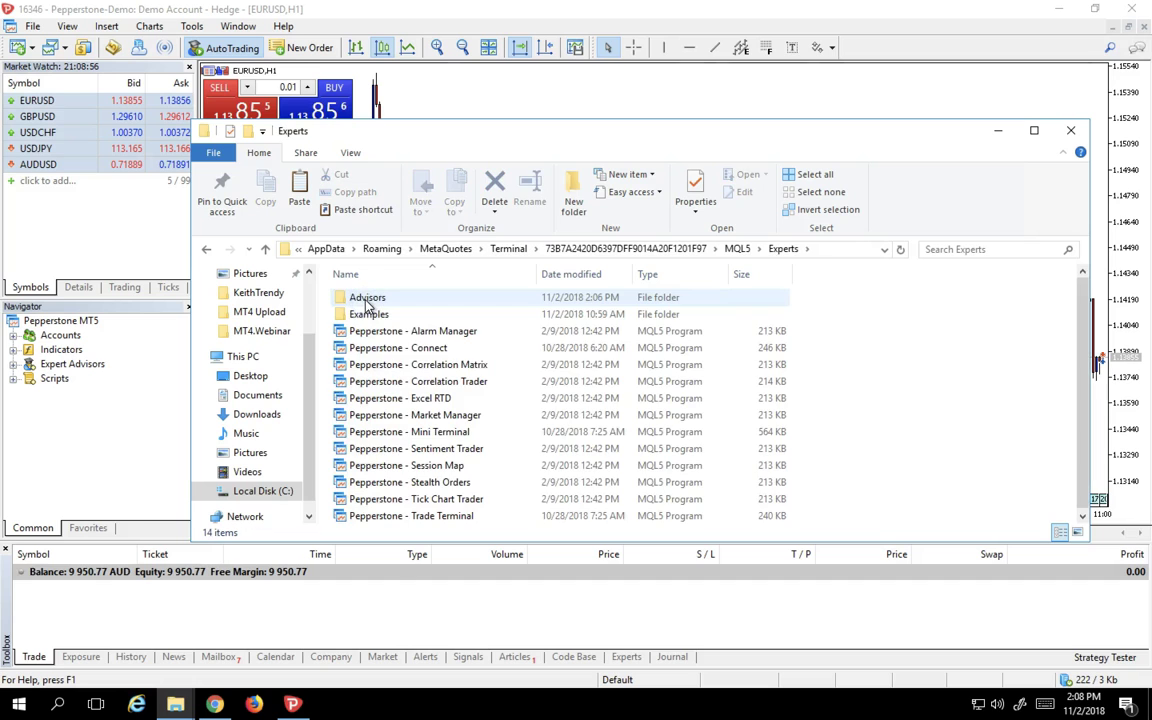
double_click(366, 298)
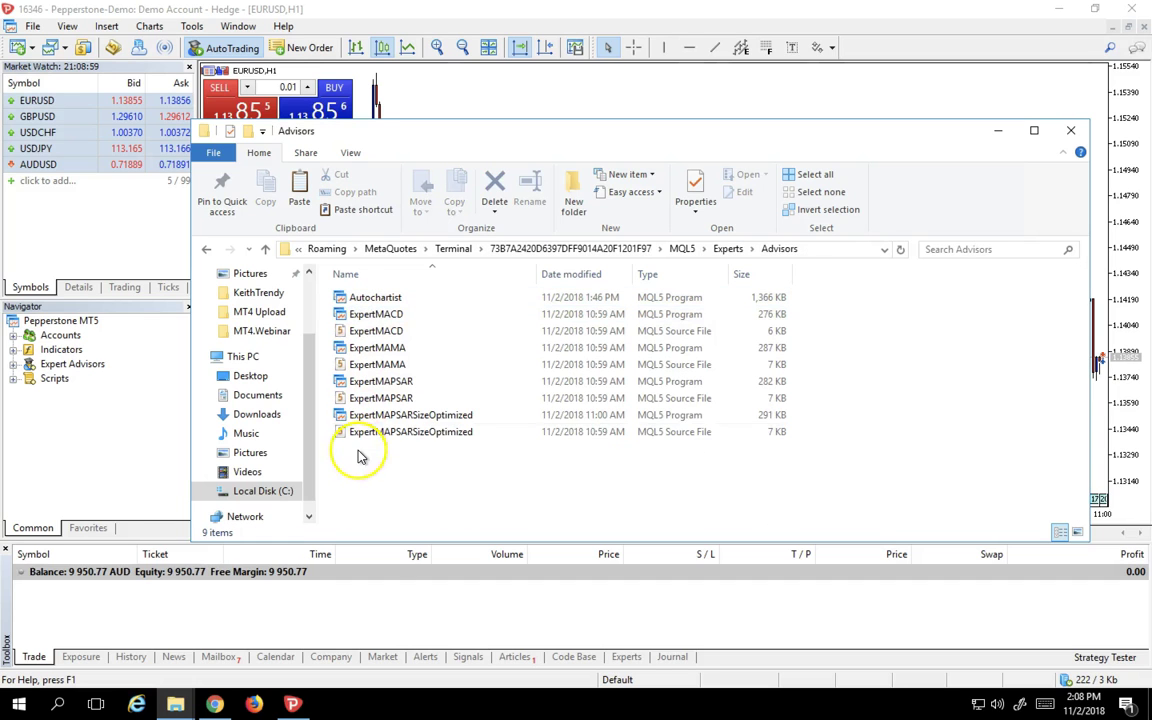
key("ctrl+v")
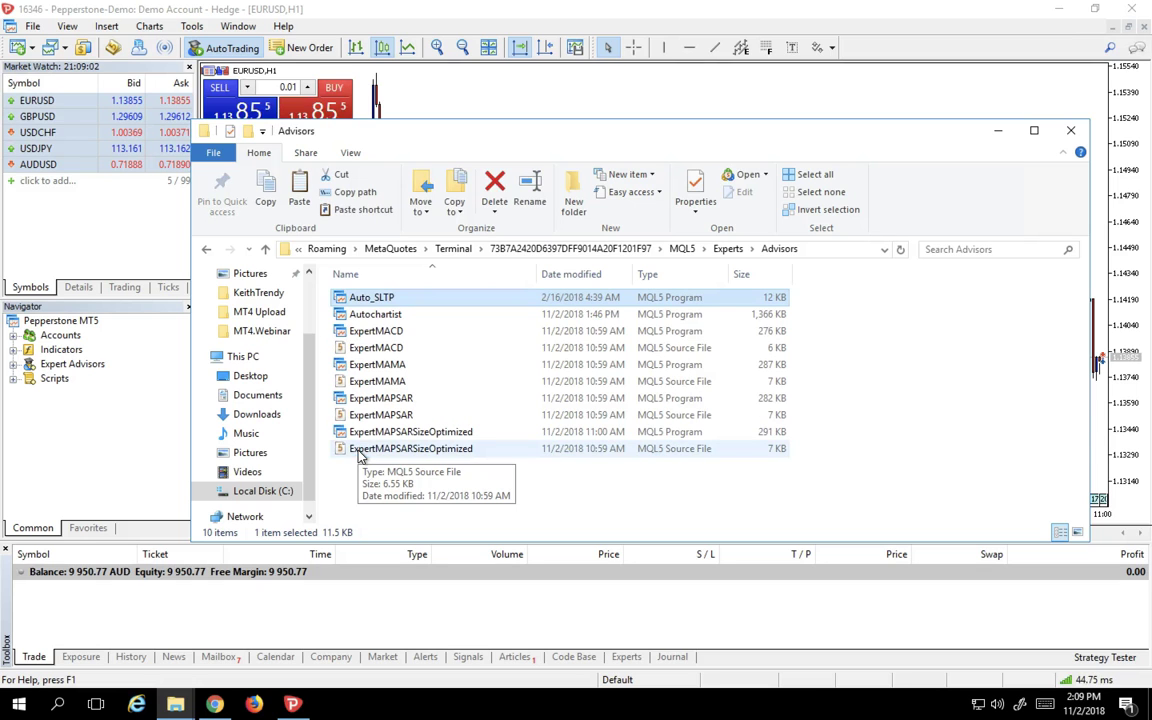
left_click(1072, 131)
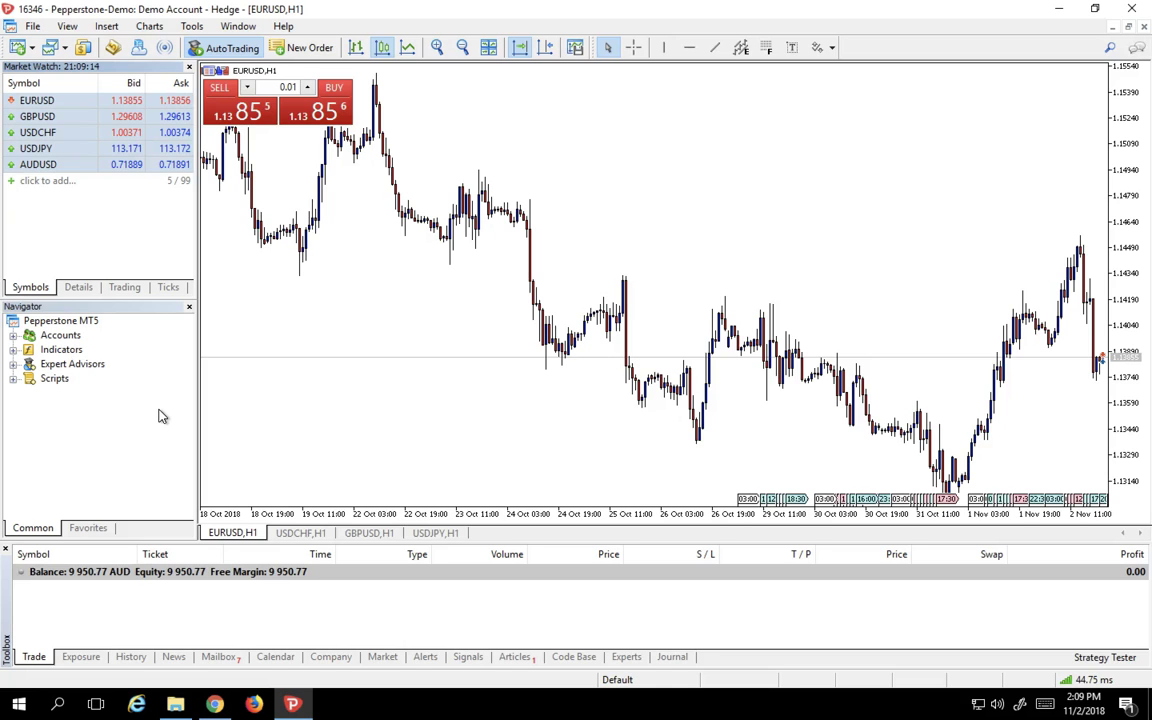
Step: Refresh the Navigator's Expert Advisors and expand the Advisors group to reveal Auto_SLTP
right_click(95, 371)
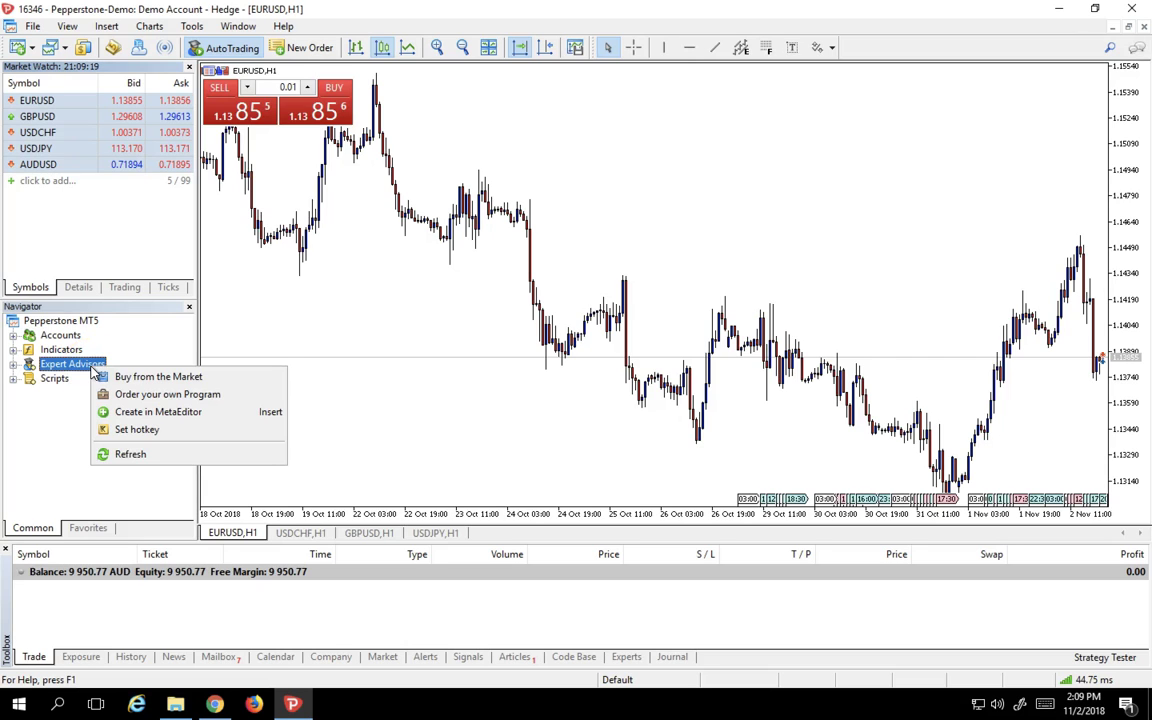
left_click(110, 456)
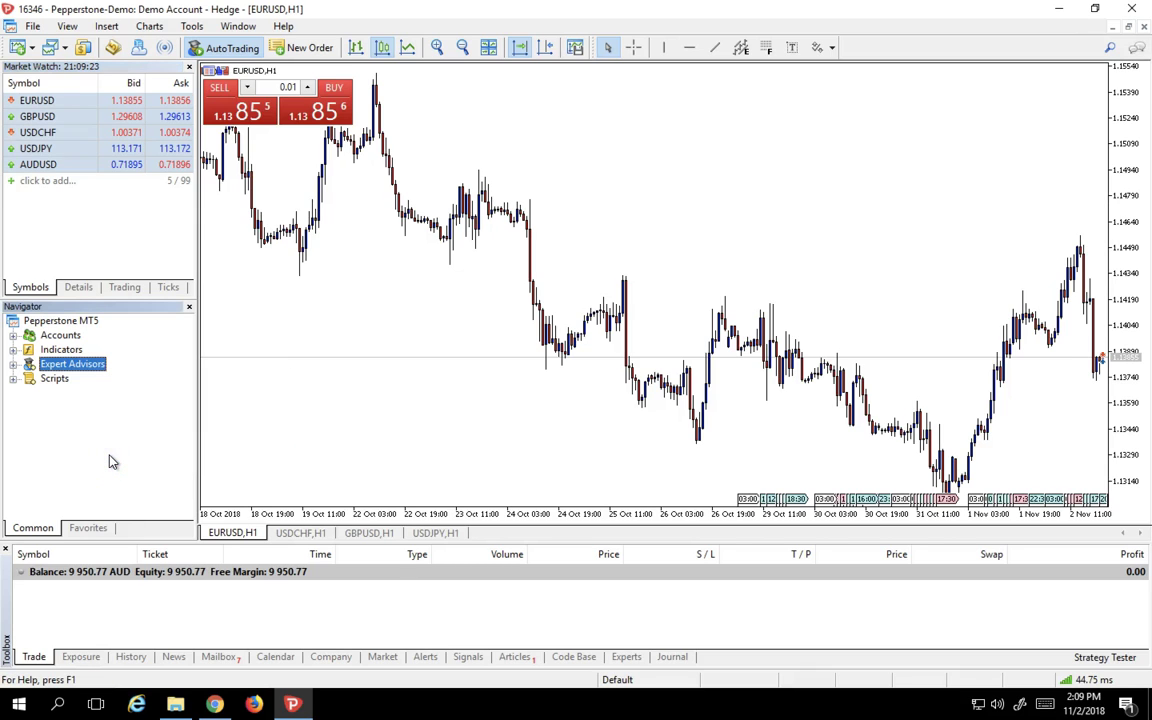
left_click(15, 366)
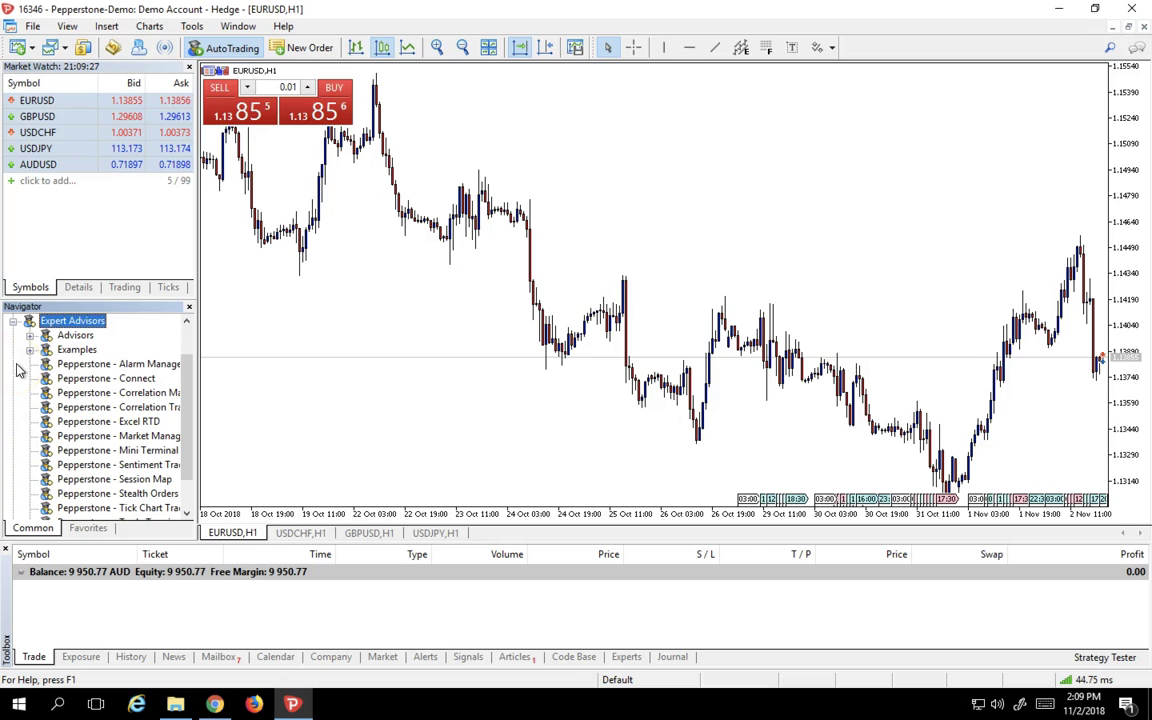
left_click_drag(20, 320, 76, 340)
double_click(76, 336)
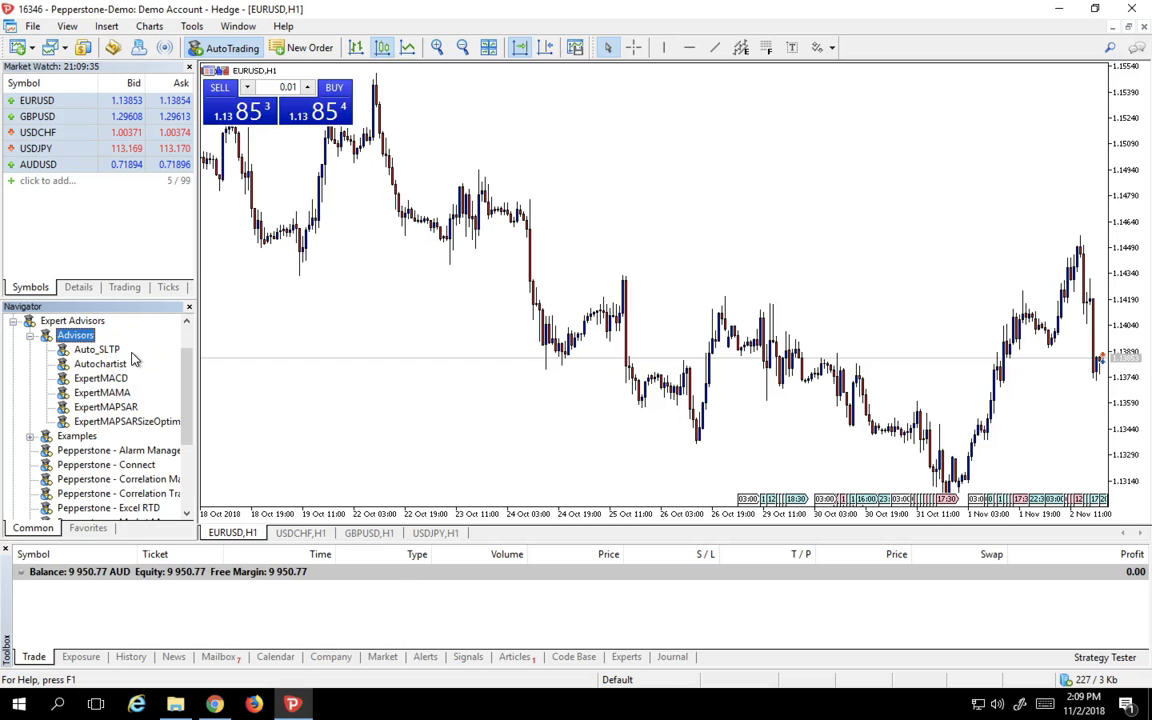
Step: Attach Auto_SLTP to the EURUSD chart, accepting its 30-pip take-profit and stop-loss
left_click(110, 350)
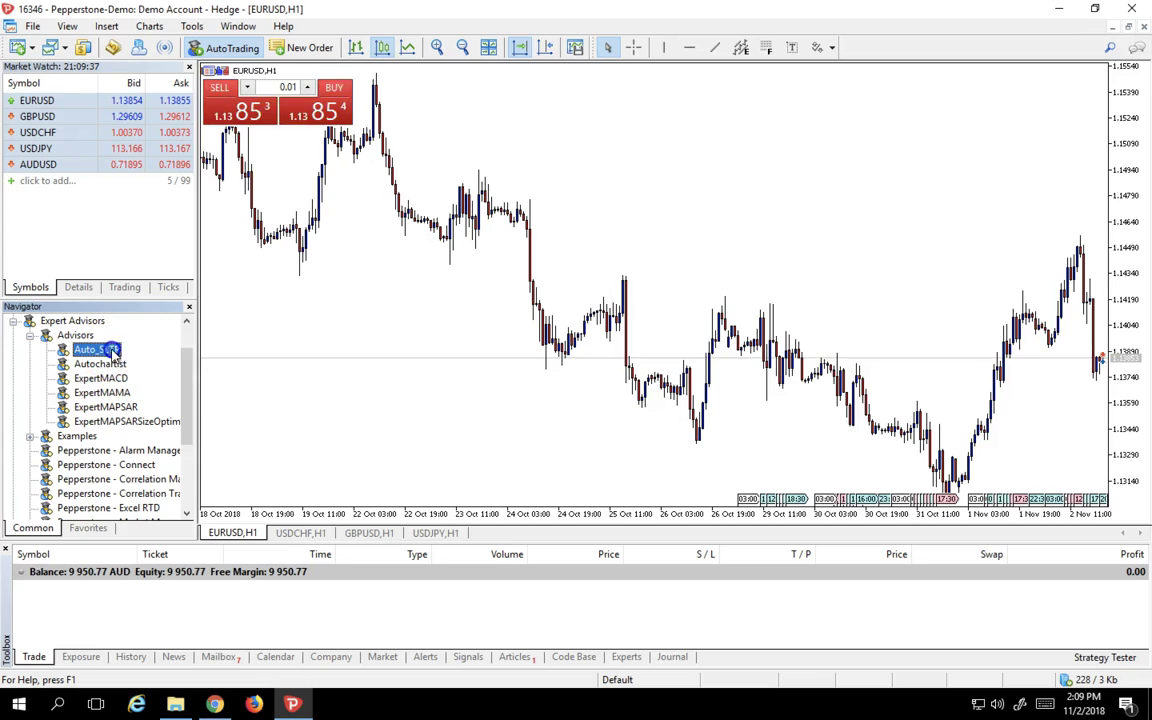
left_click_drag(110, 350, 859, 149)
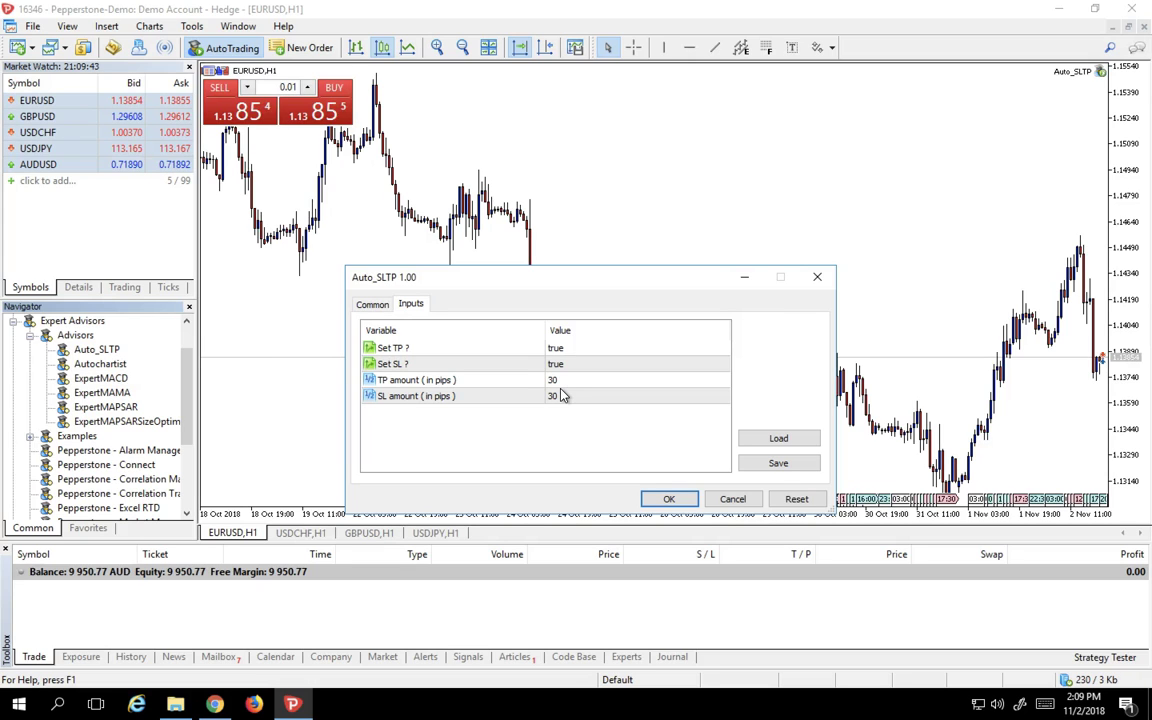
left_click(670, 500)
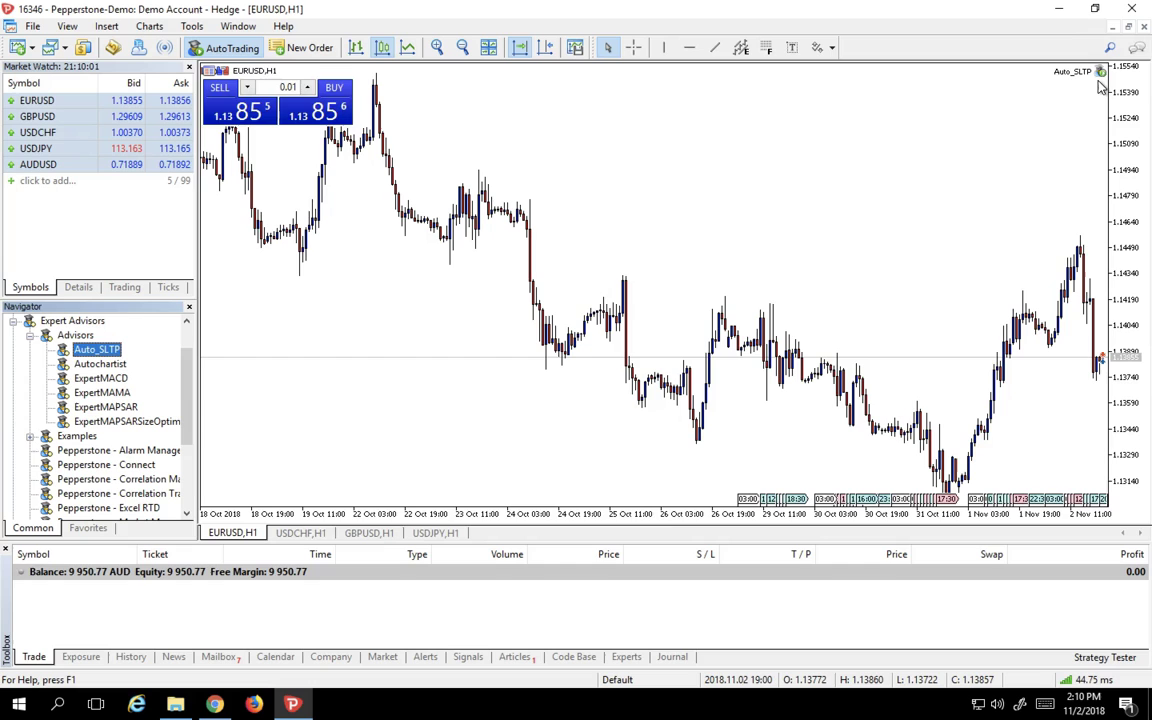
Step: Buy 0.01 lots of EURUSD to get automatic 30-pip SL/TP, then close the position
left_click(328, 112)
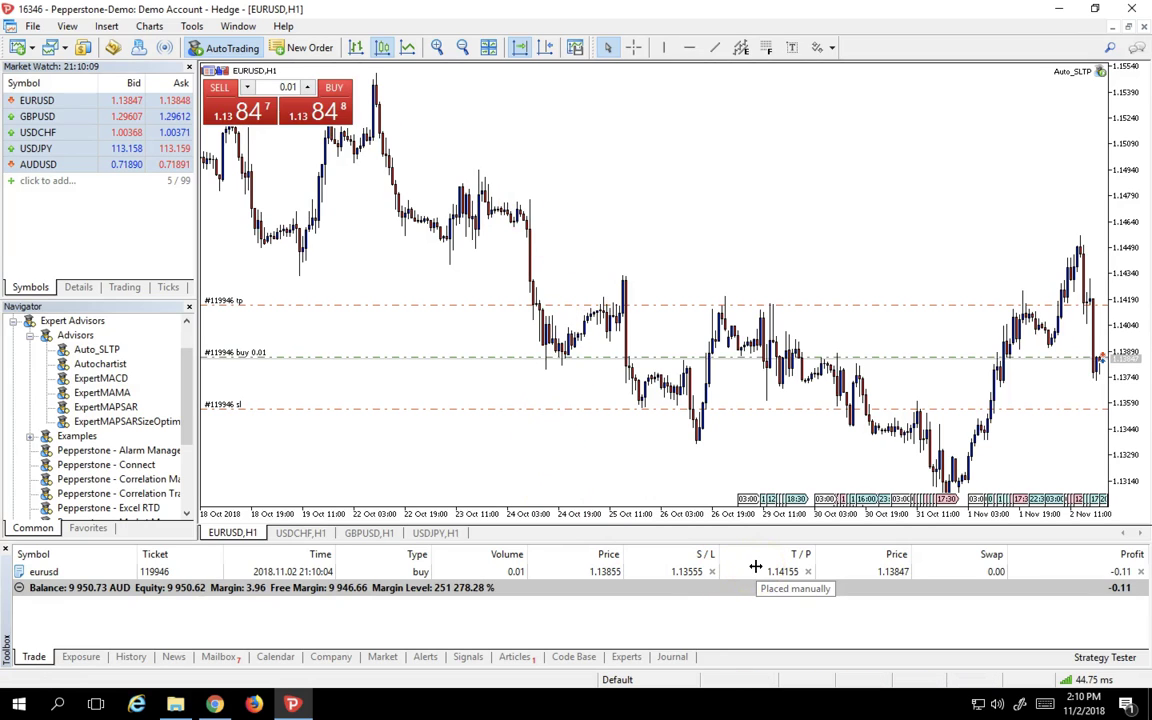
left_click(1140, 573)
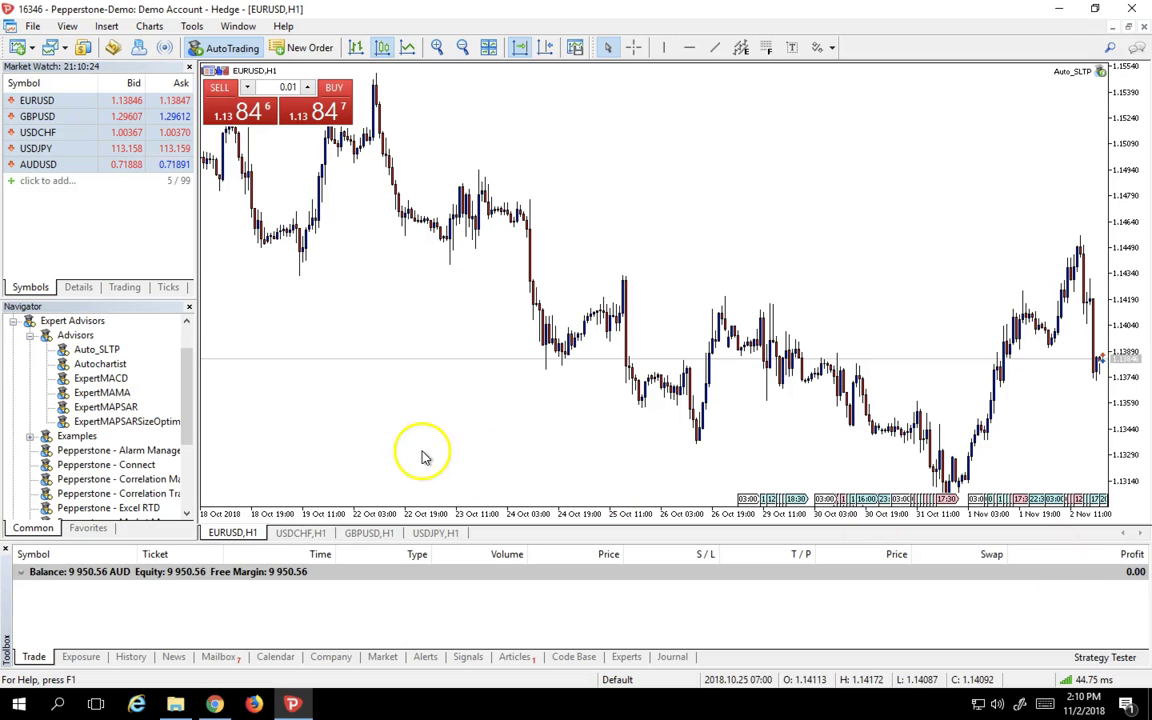
Step: Attach the Autochartist advisor to the USDCHF H1 chart with its default inputs
left_click(31, 337)
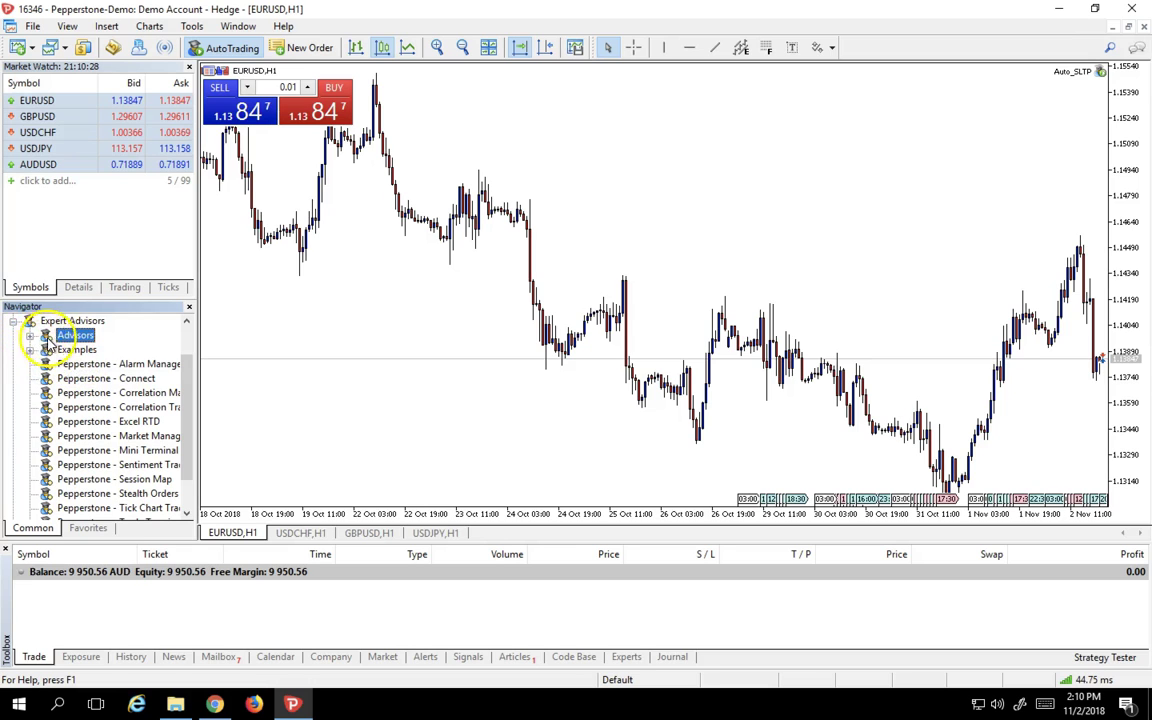
left_click(30, 337)
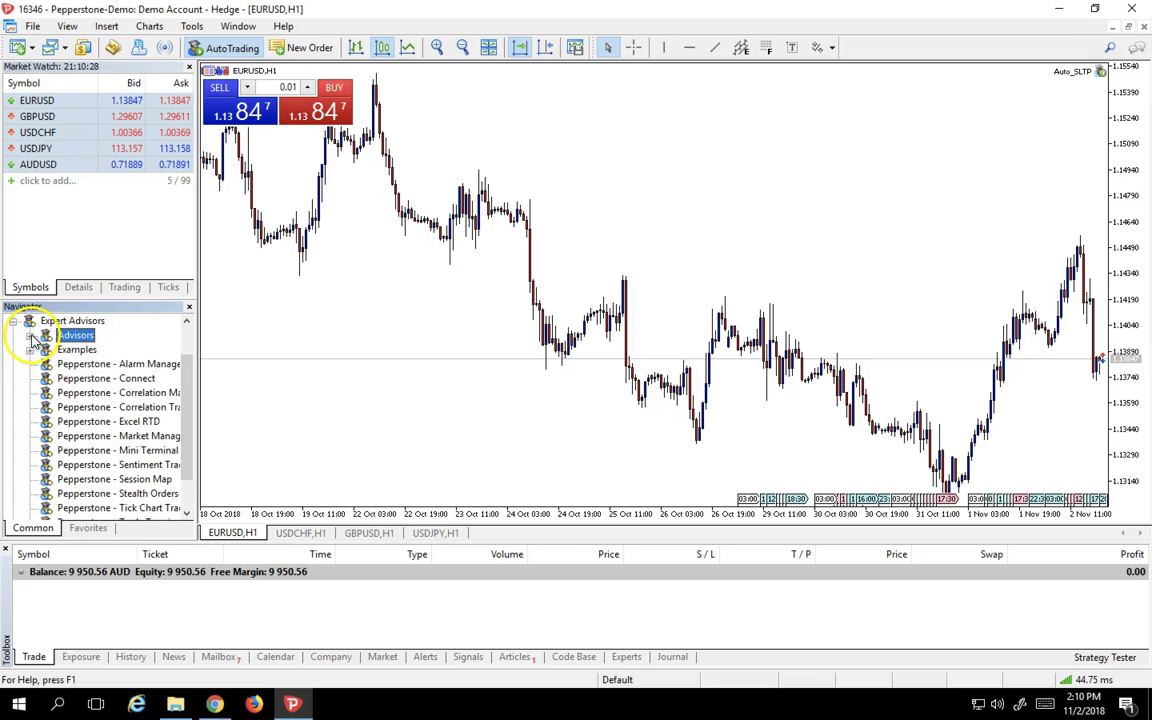
left_click(302, 535)
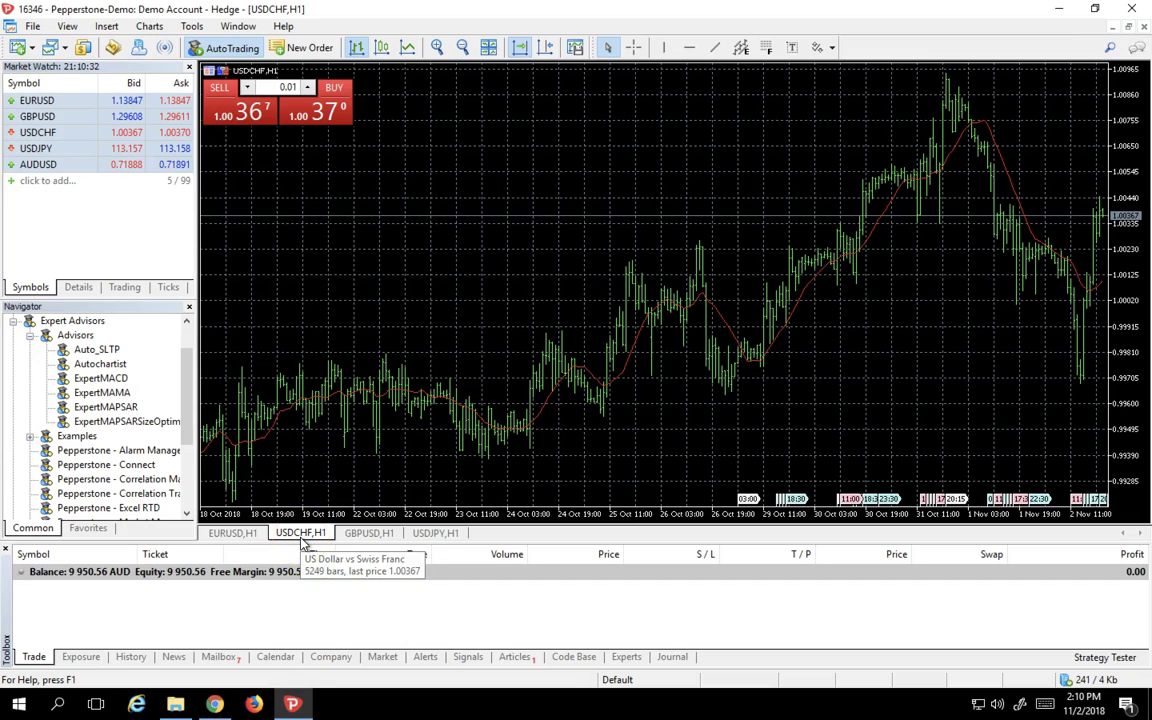
left_click_drag(110, 366, 712, 147)
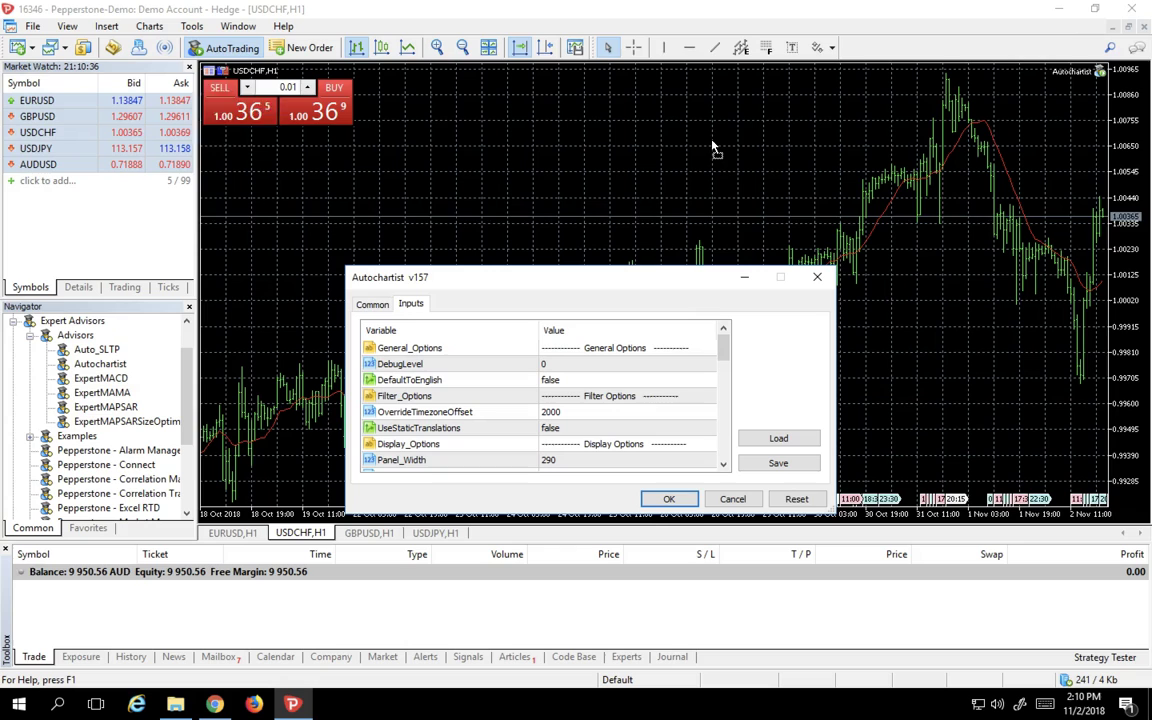
left_click(669, 499)
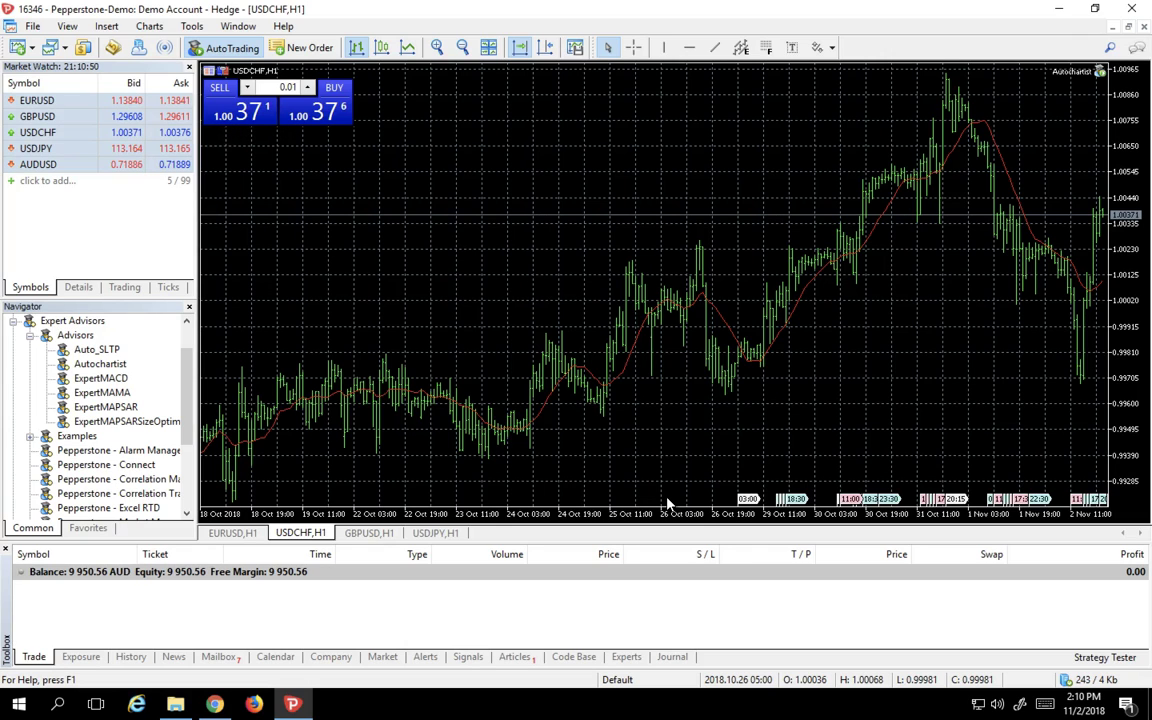
left_click(887, 332)
left_click(588, 300)
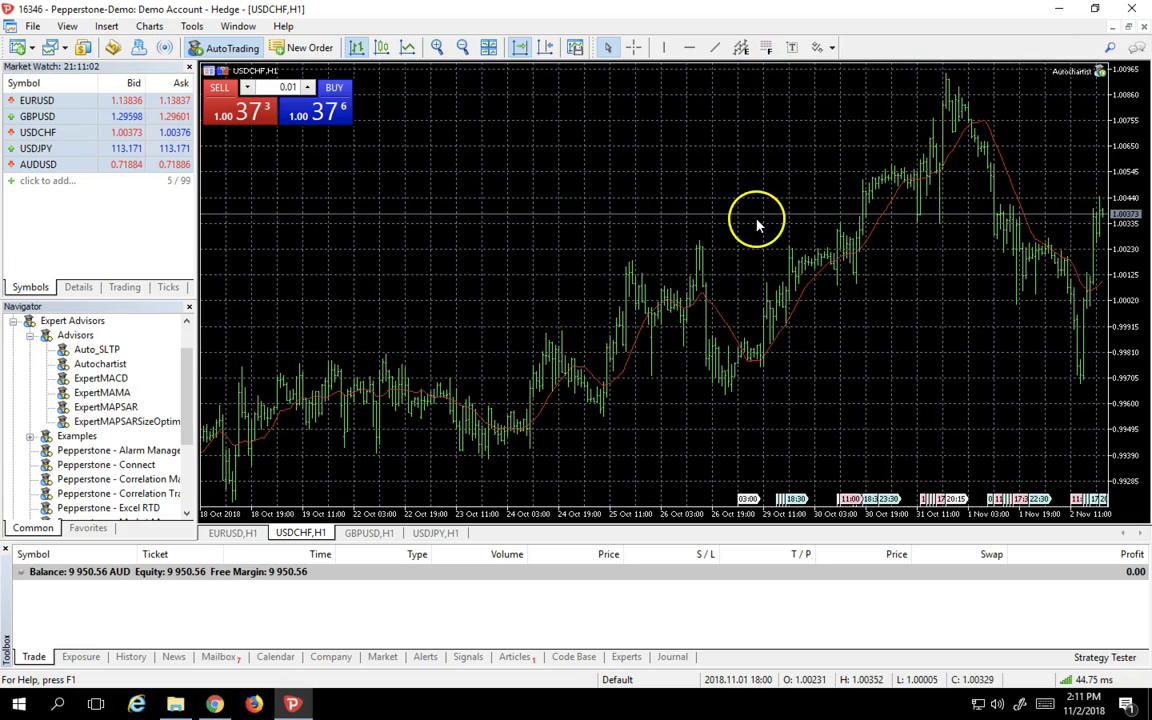
Step: Attach Autochartist to the GBPUSD H1 chart with default inputs to list its detected patterns
left_click(370, 533)
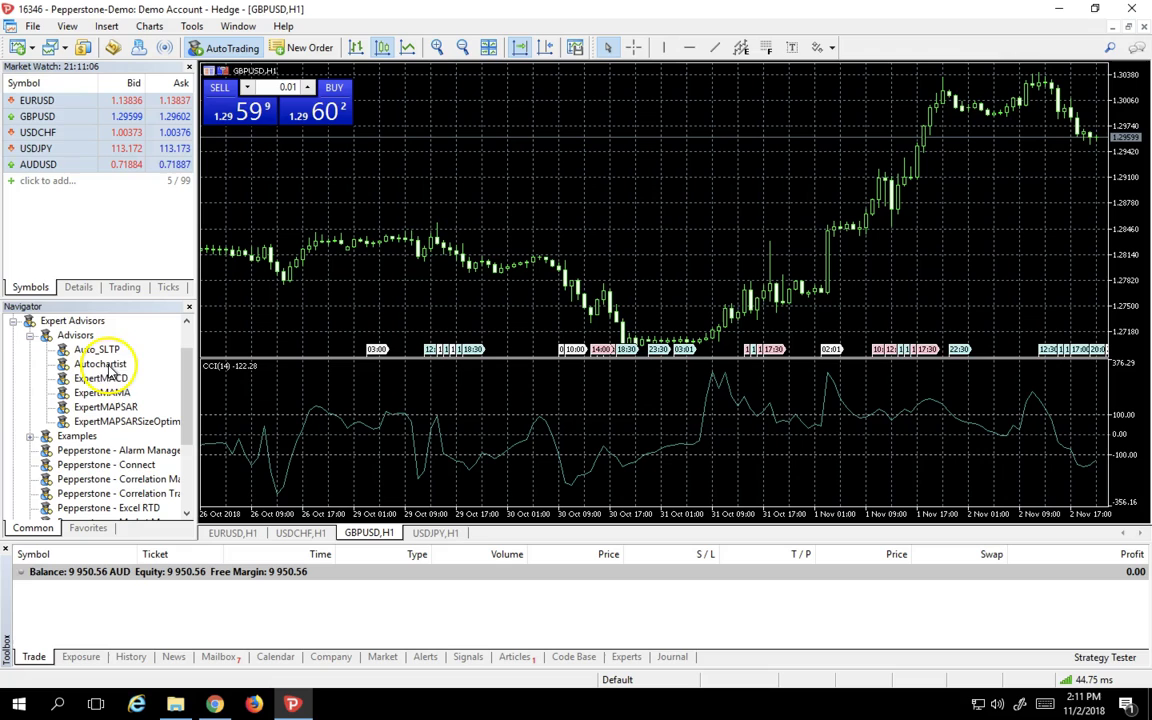
left_click_drag(100, 368, 575, 166)
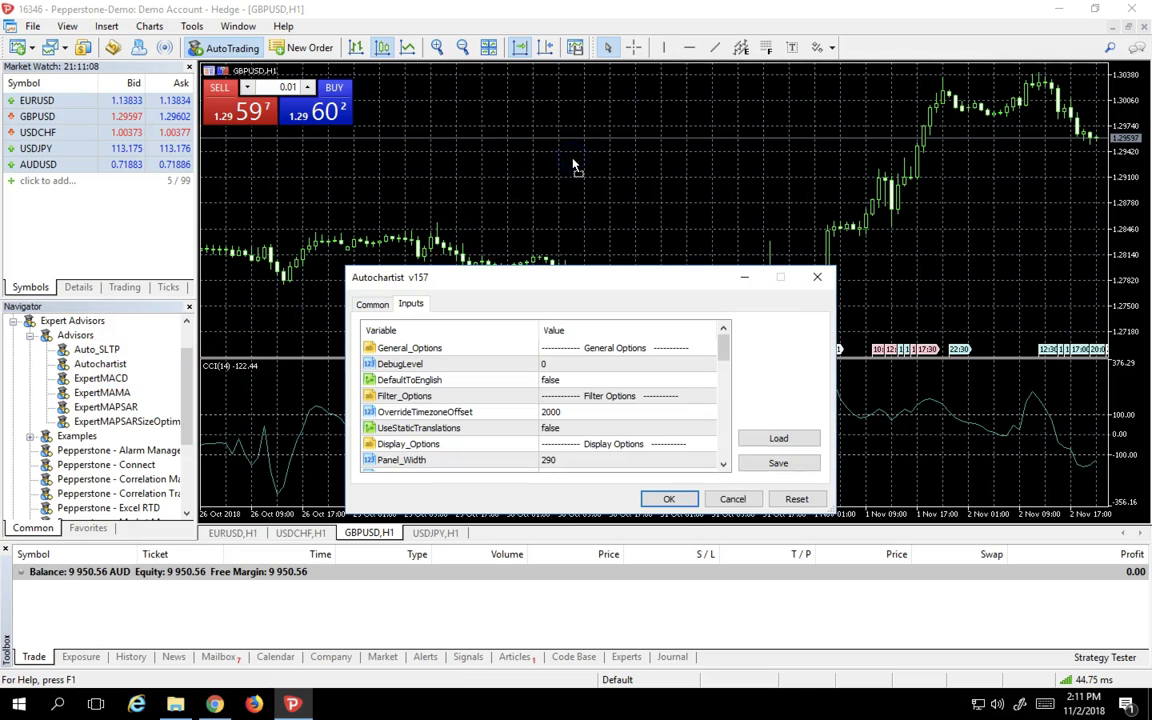
left_click(669, 498)
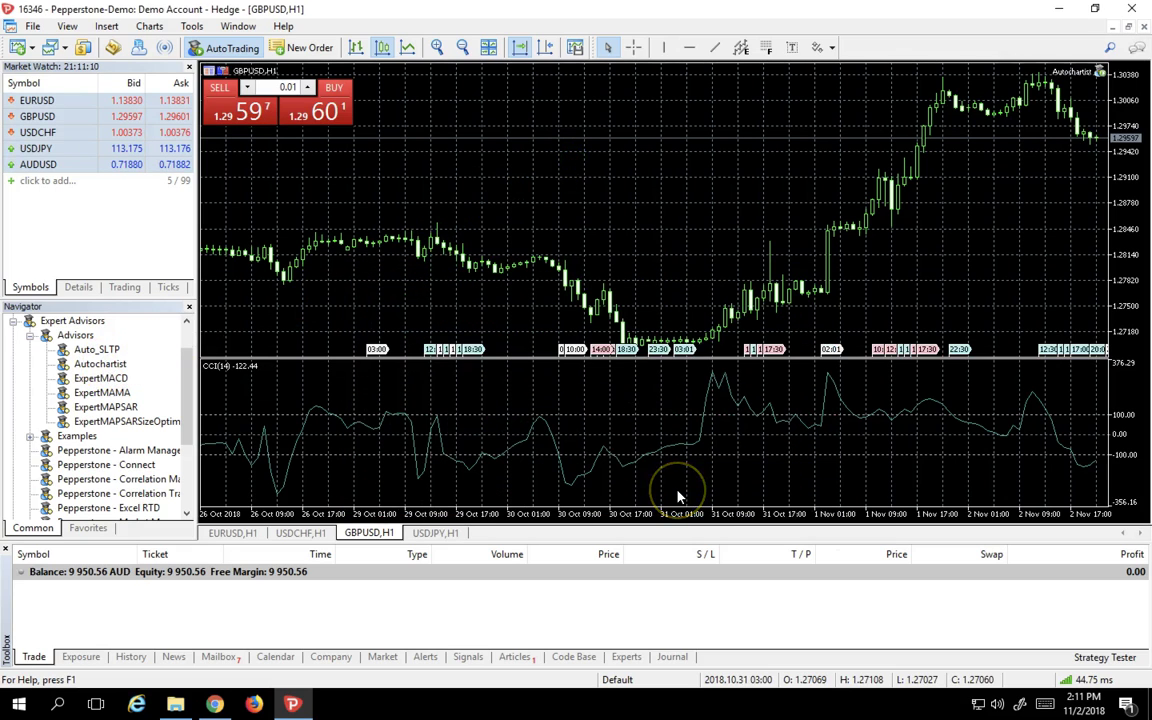